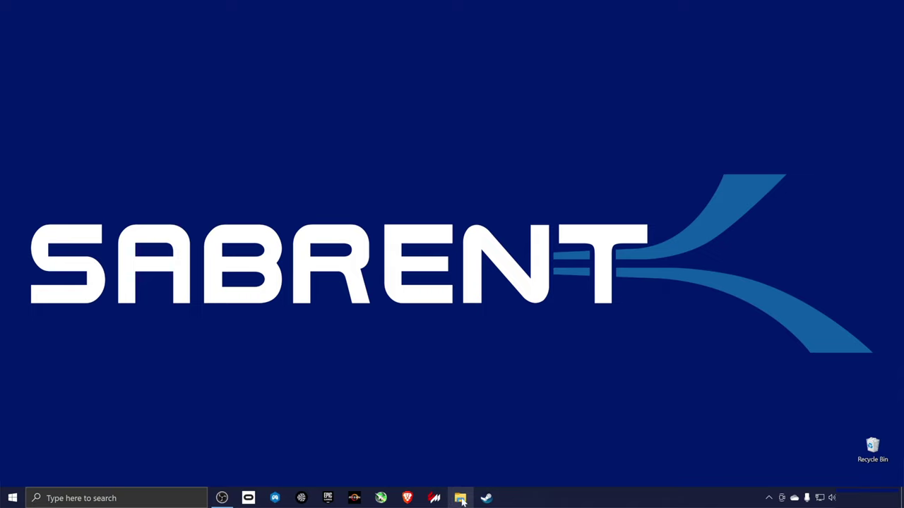
# Step: Open File Explorer
pyautogui.click(117, 498)
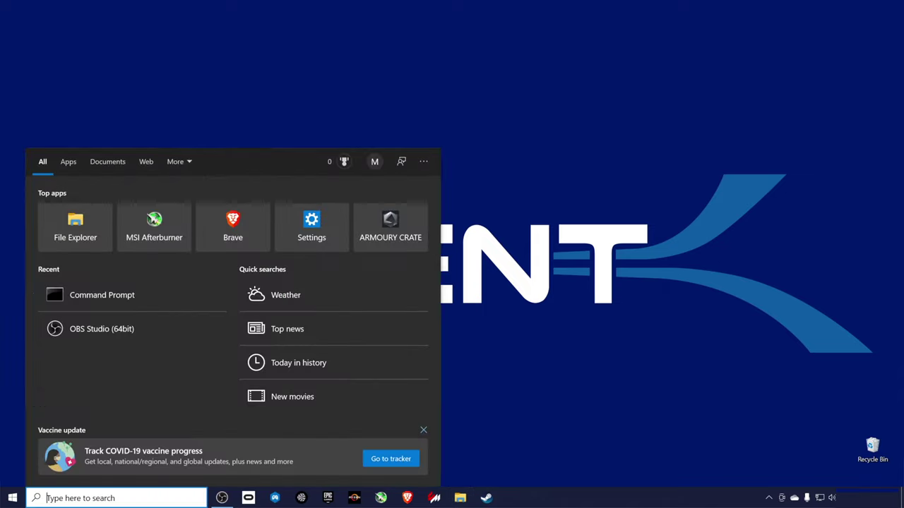
pyautogui.write('file ex')
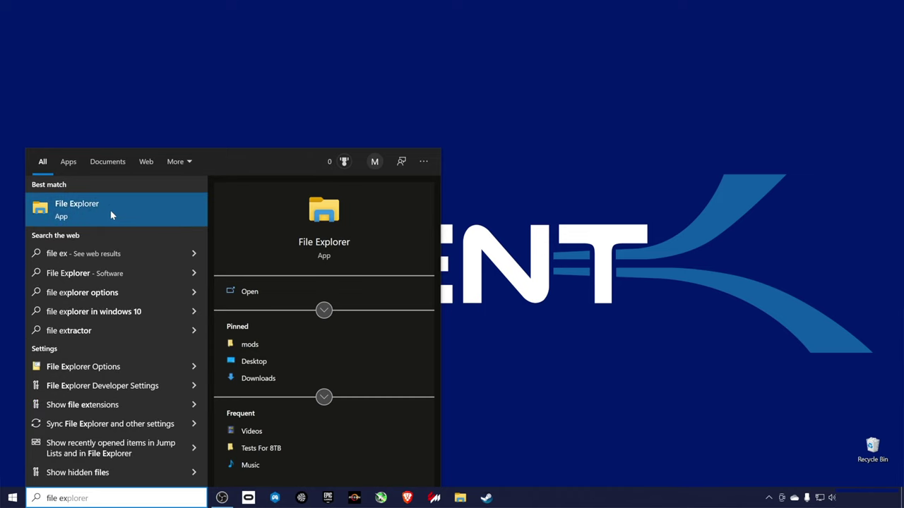
pyautogui.press('super+e')
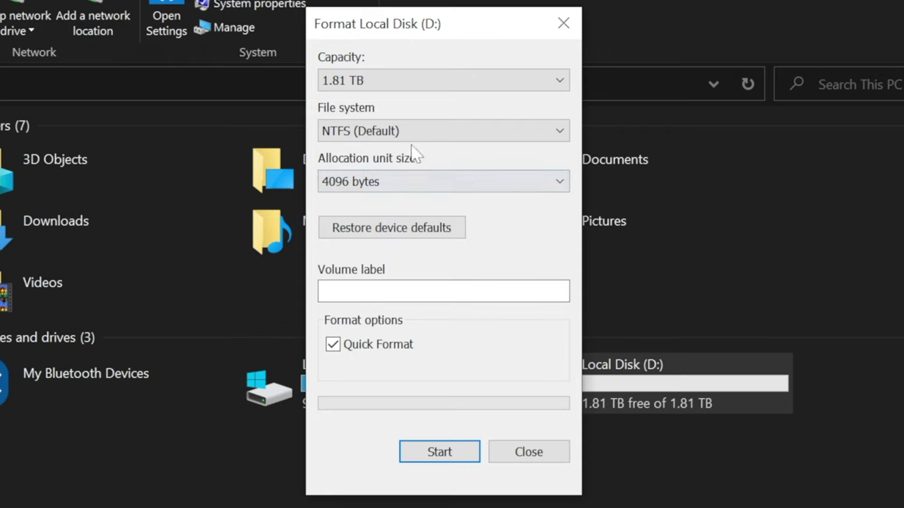
# Step: Set the format of Local Disk (D:) to the exFAT file system with an allocation unit size of 512 kilobytes
pyautogui.click(368, 131)
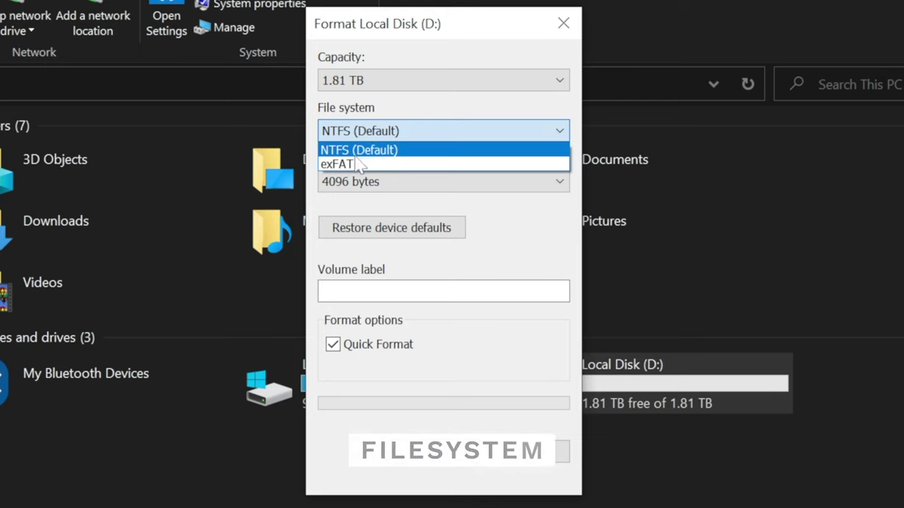
pyautogui.click(429, 151)
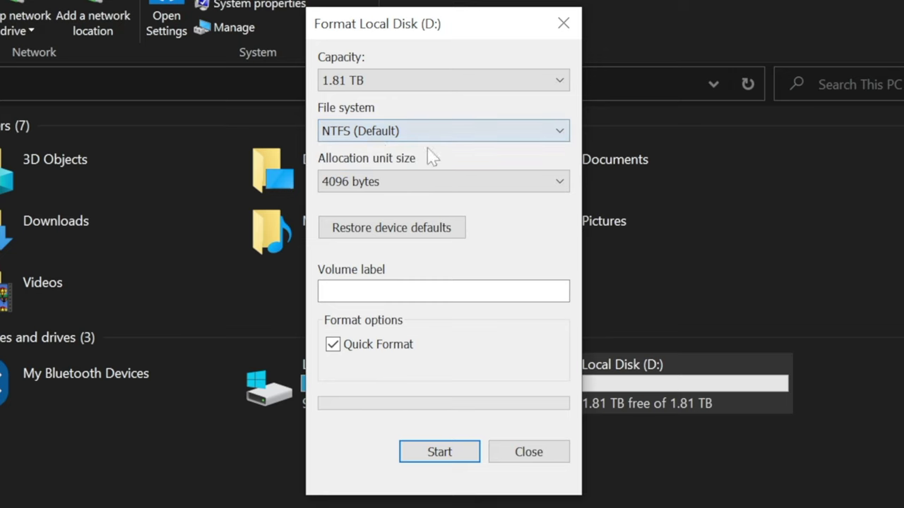
pyautogui.click(372, 139)
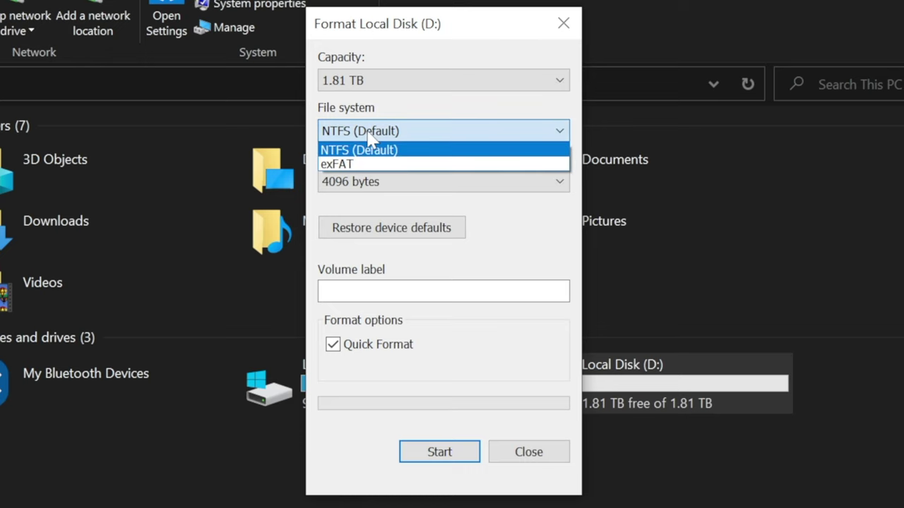
pyautogui.click(393, 169)
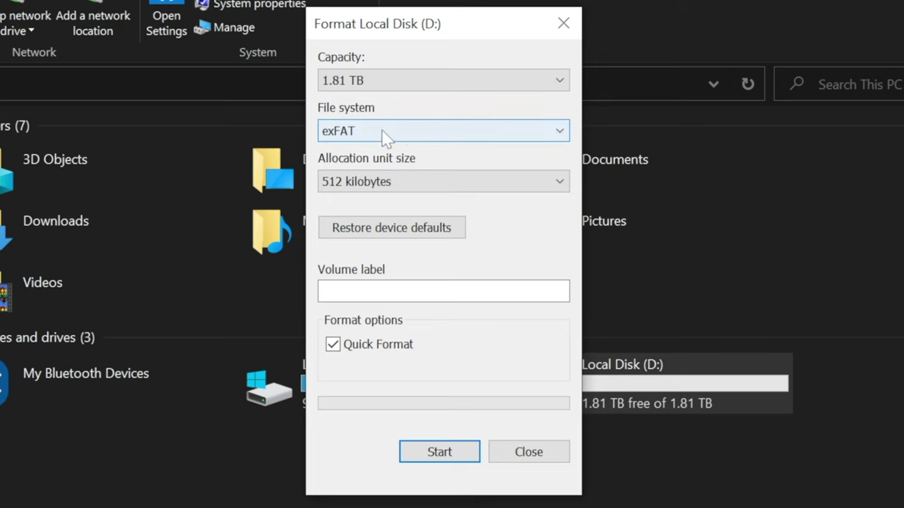
pyautogui.click(390, 182)
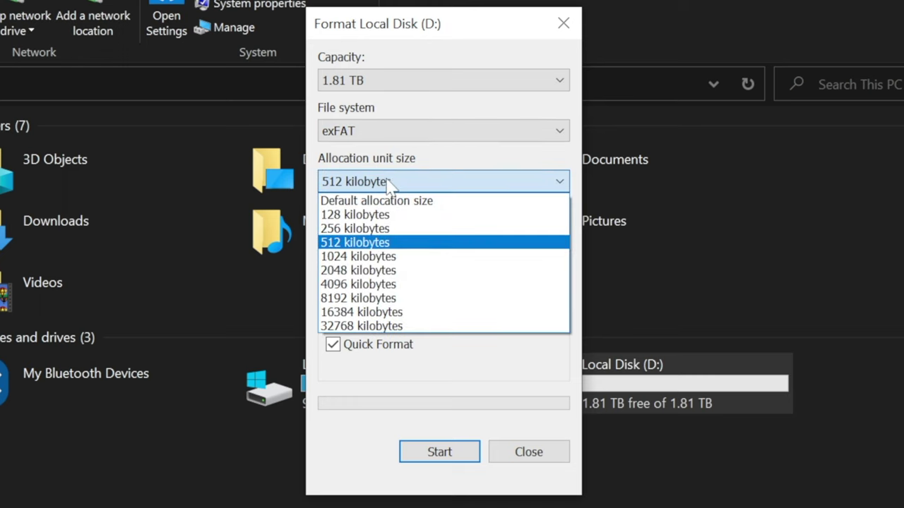
pyautogui.click(396, 242)
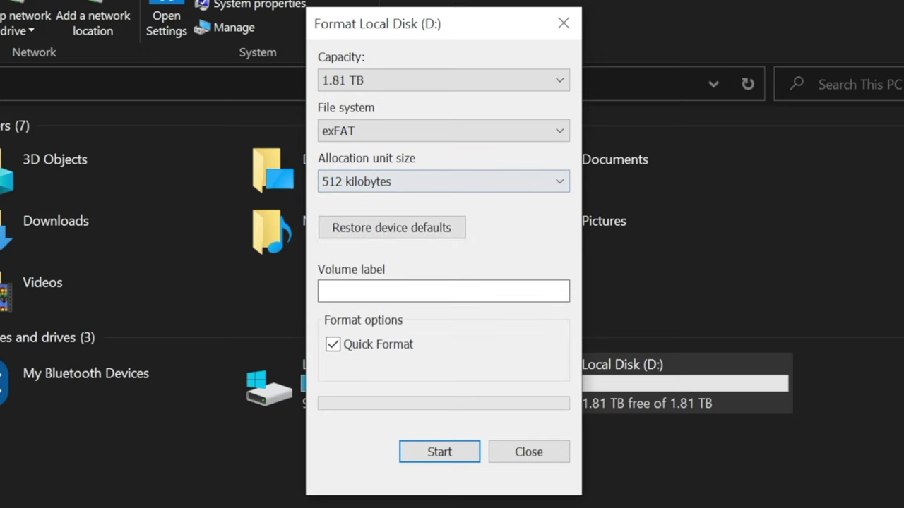
# Step: Enter SSD as the volume label for the drive being formatted
pyautogui.click(438, 290)
pyautogui.write('SS')
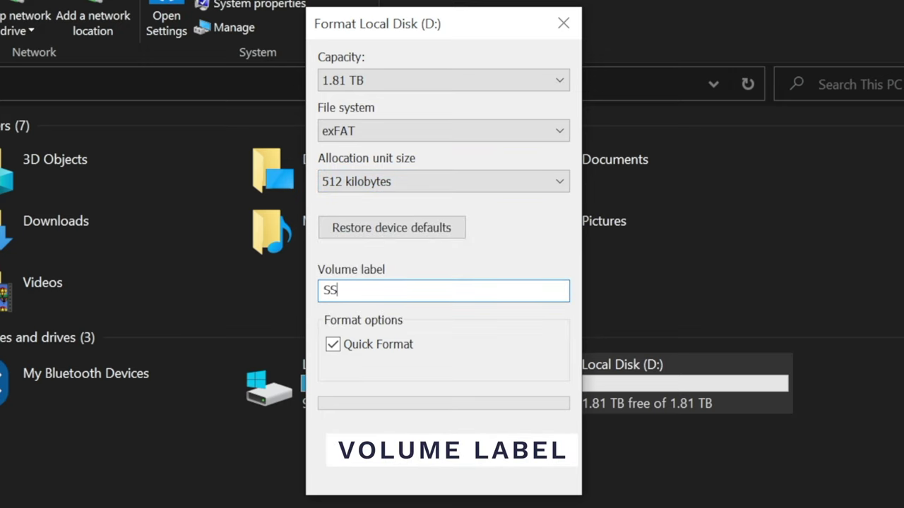
pyautogui.write('D')
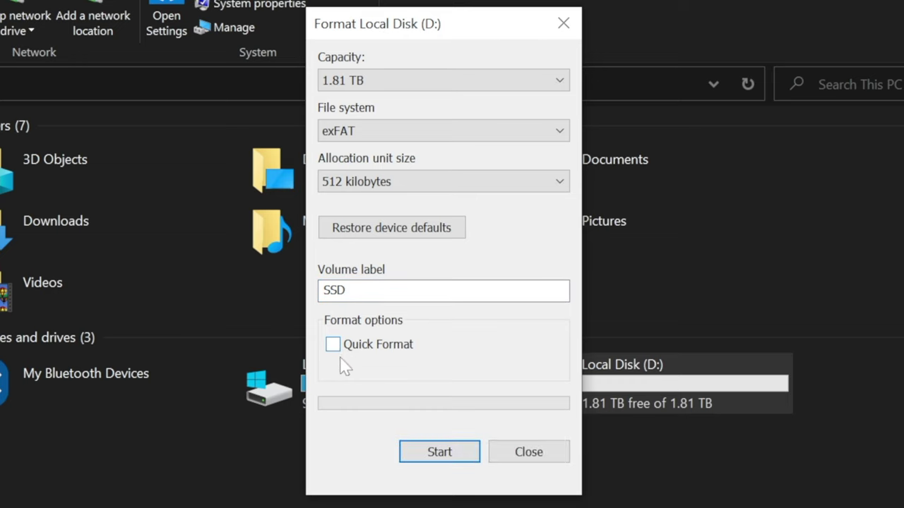
# Step: Keep Quick Format enabled, start formatting Local Disk (D:), and accept the erasure of all its data
pyautogui.click(333, 348)
pyautogui.click(334, 347)
pyautogui.click(439, 455)
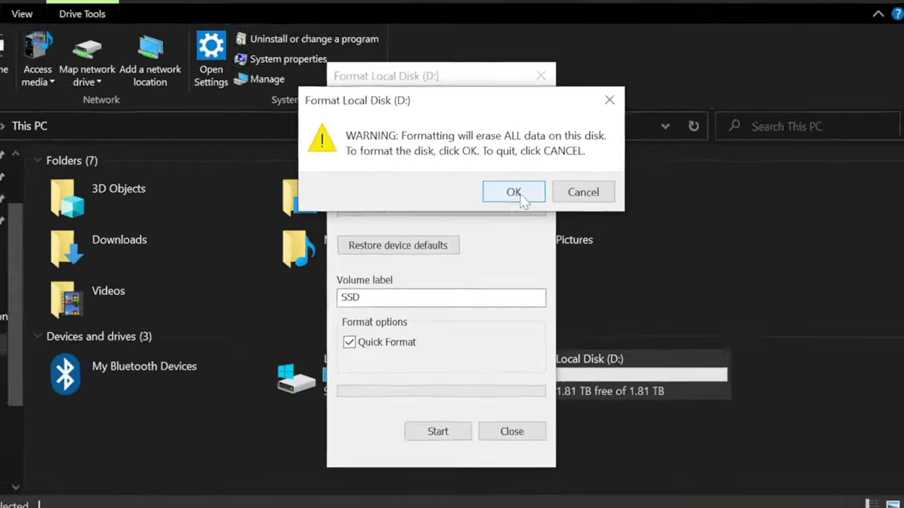
pyautogui.click(538, 173)
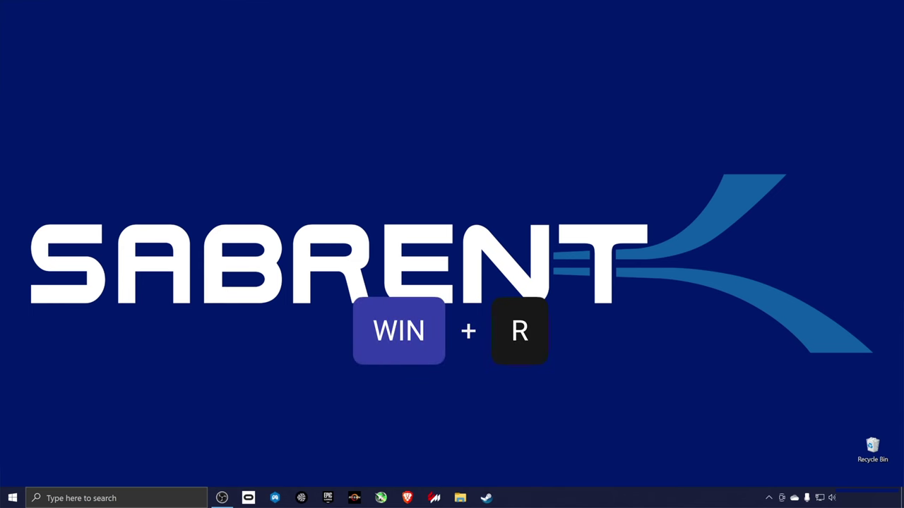
# Step: Open Disk Management by running diskmgmt.msc and select the SSD (D:) partition on Disk 1
pyautogui.press('super+r')
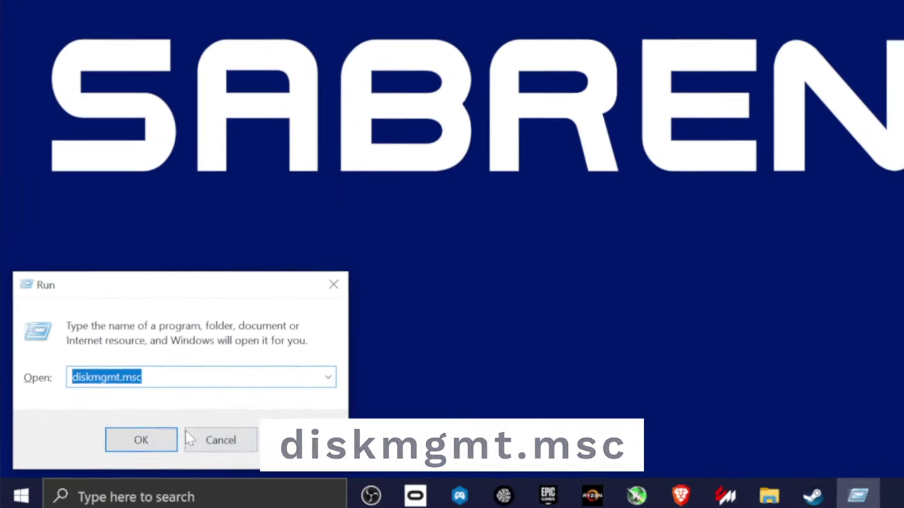
pyautogui.click(145, 438)
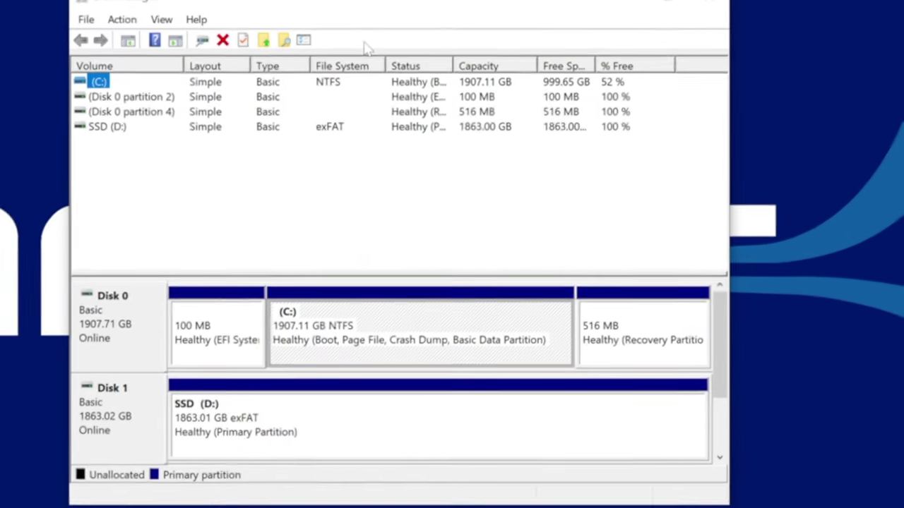
pyautogui.click(103, 125)
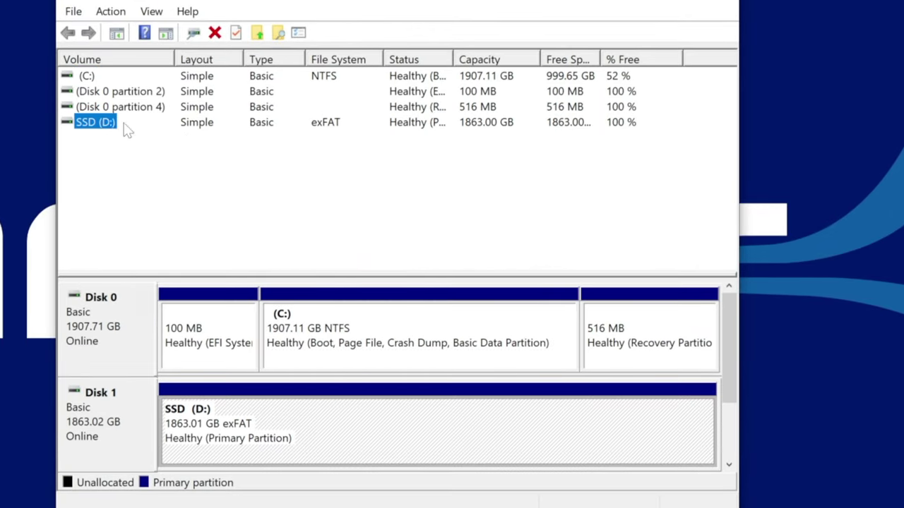
pyautogui.click(104, 433)
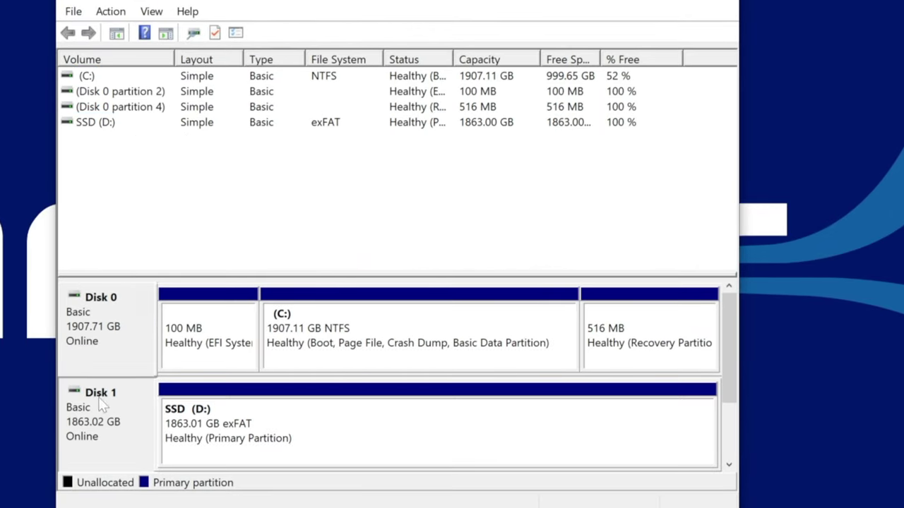
pyautogui.click(227, 436)
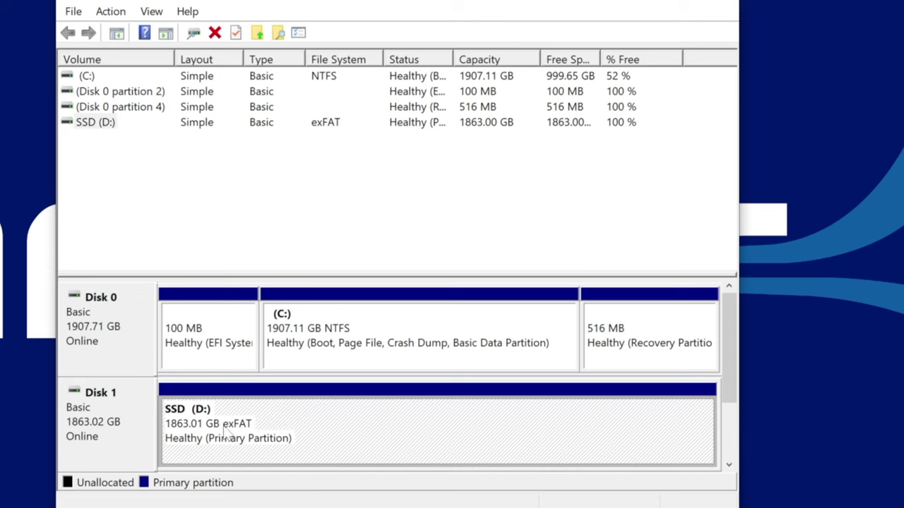
# Step: Quick-format the SSD (D:) partition as NTFS with the default allocation unit size and accept the data erasure
pyautogui.rightClick(261, 425)
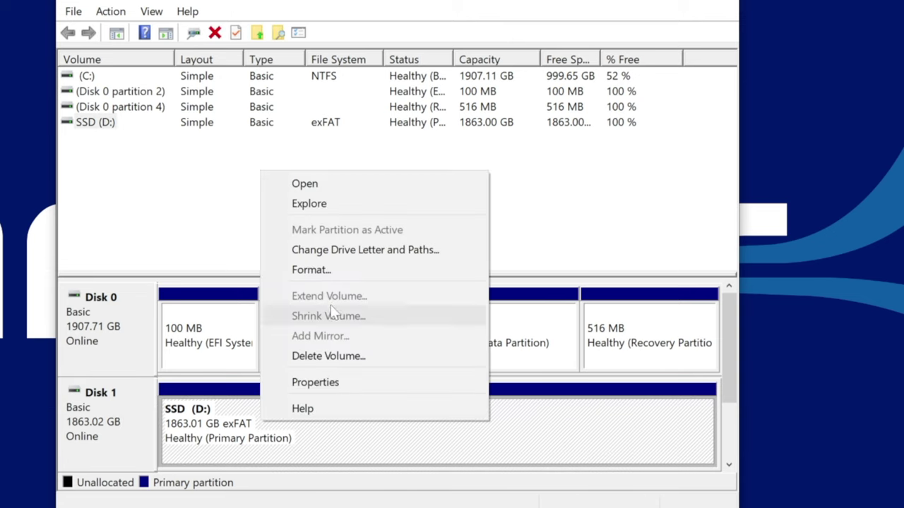
pyautogui.click(343, 273)
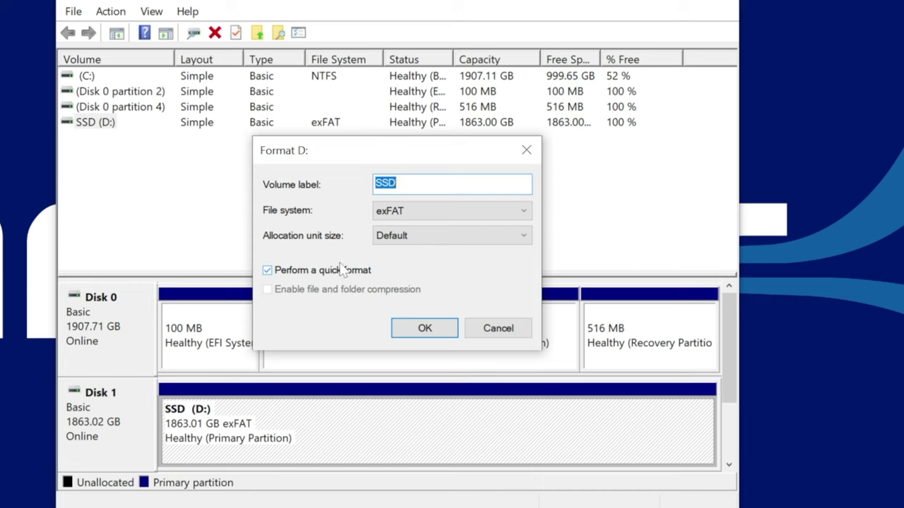
pyautogui.click(412, 210)
pyautogui.click(422, 224)
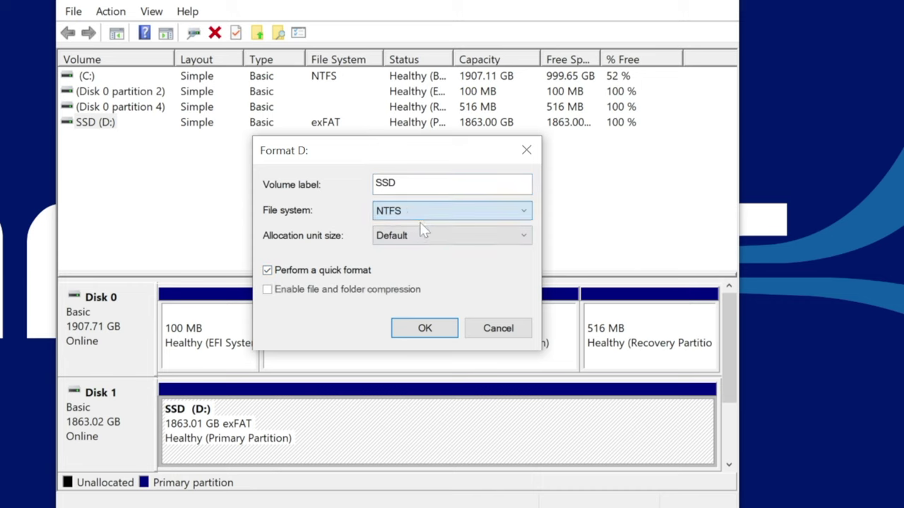
pyautogui.click(425, 335)
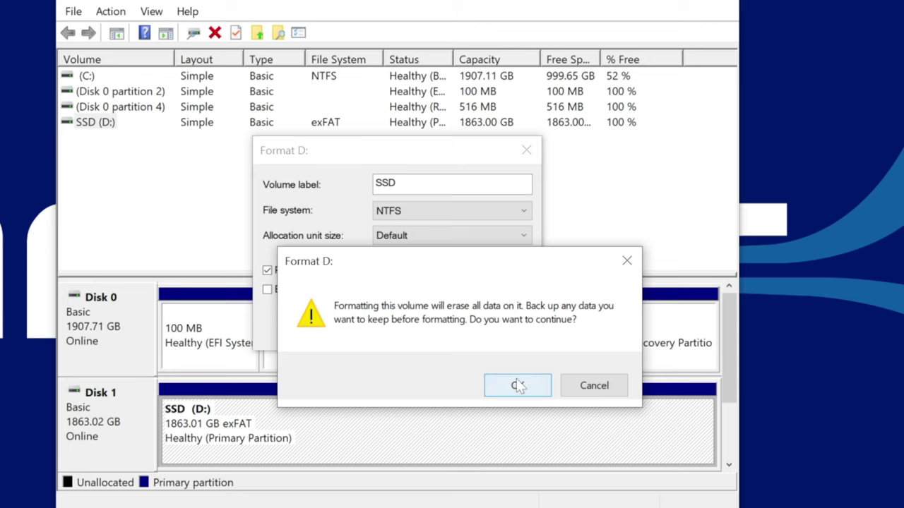
pyautogui.click(517, 385)
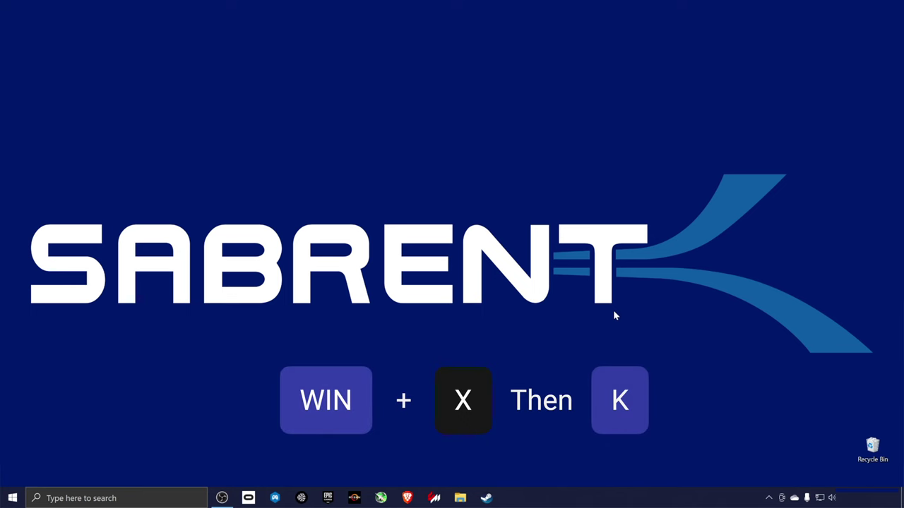
# Step: Open Disk Management and begin a new simple volume of 1907712 MB in Disk 1's unallocated space
pyautogui.press('super+x')
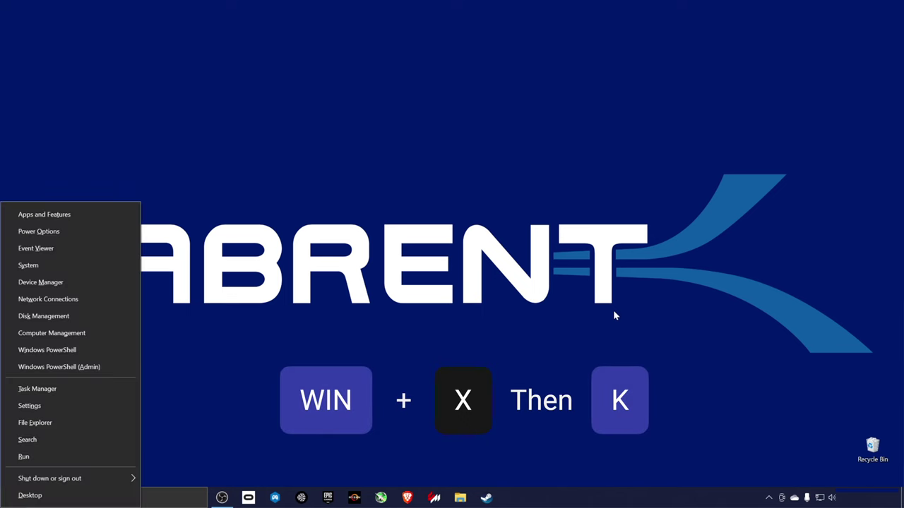
pyautogui.press('k')
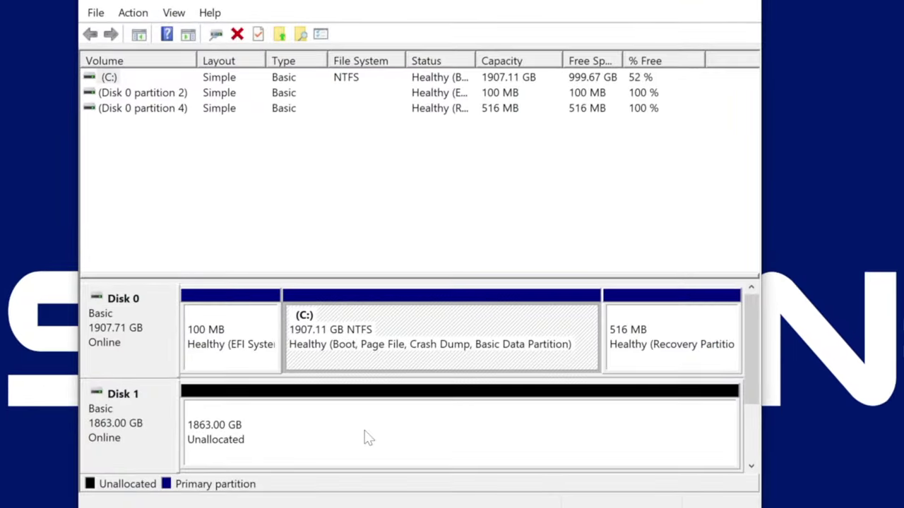
pyautogui.rightClick(316, 388)
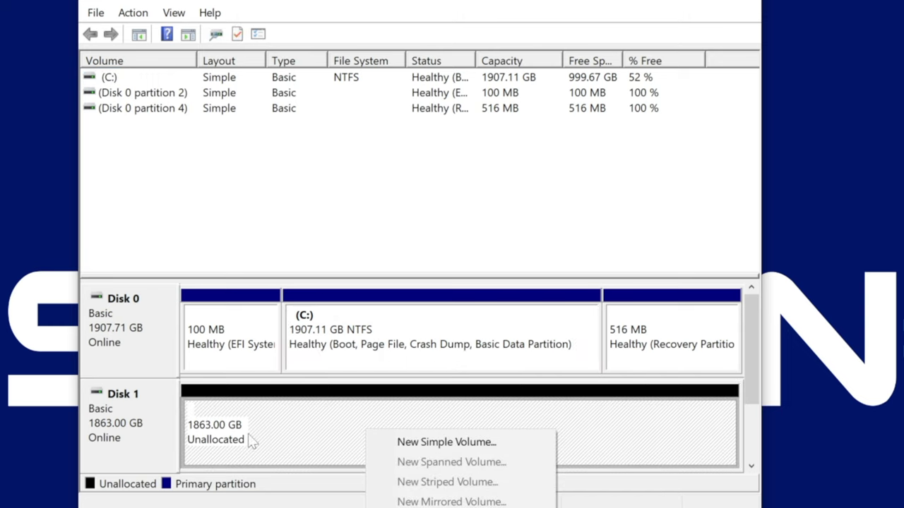
pyautogui.click(445, 442)
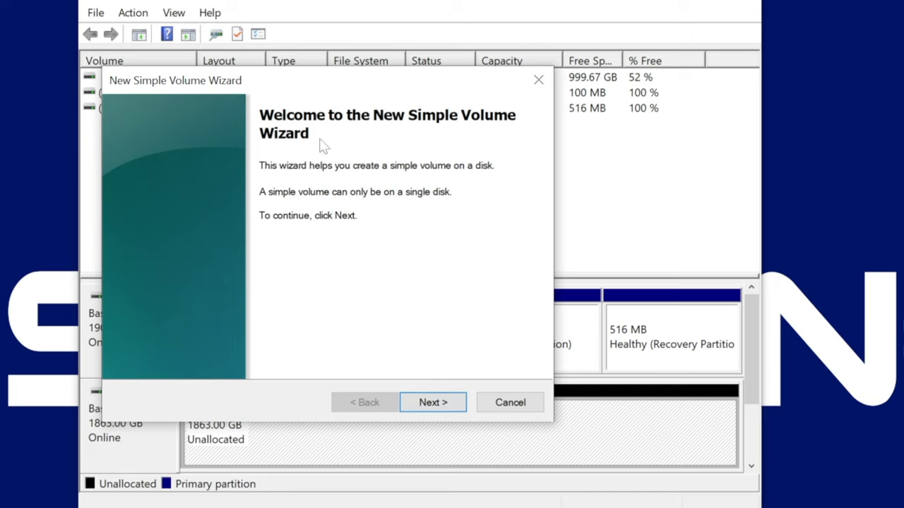
pyautogui.click(428, 401)
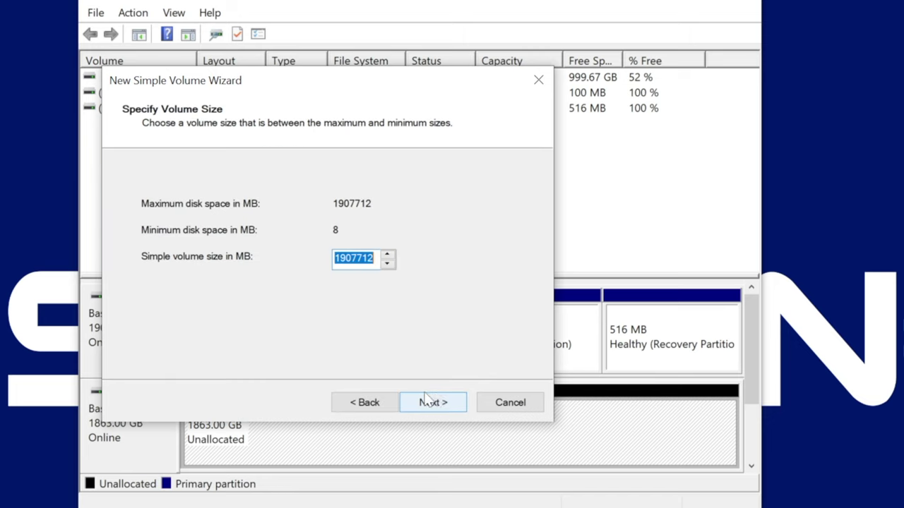
pyautogui.click(431, 401)
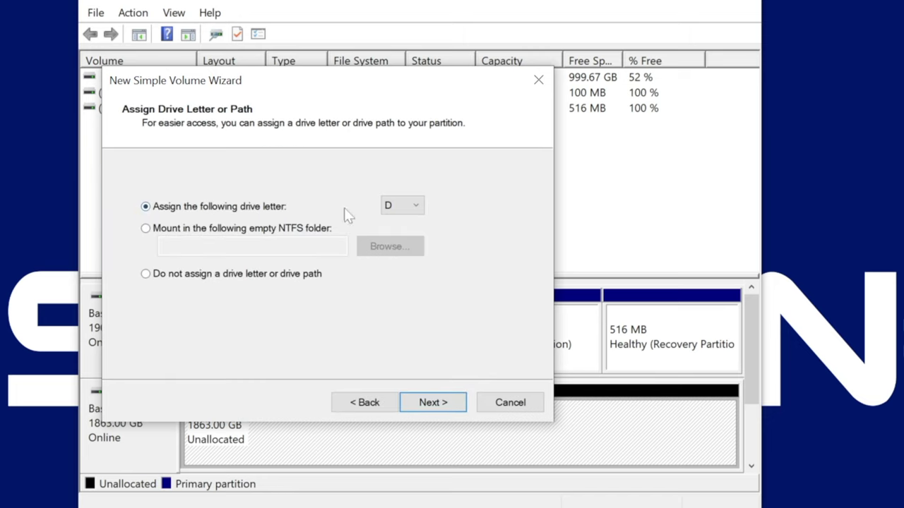
# Step: Assign drive letter D to the new simple volume and proceed to its format settings
pyautogui.click(393, 205)
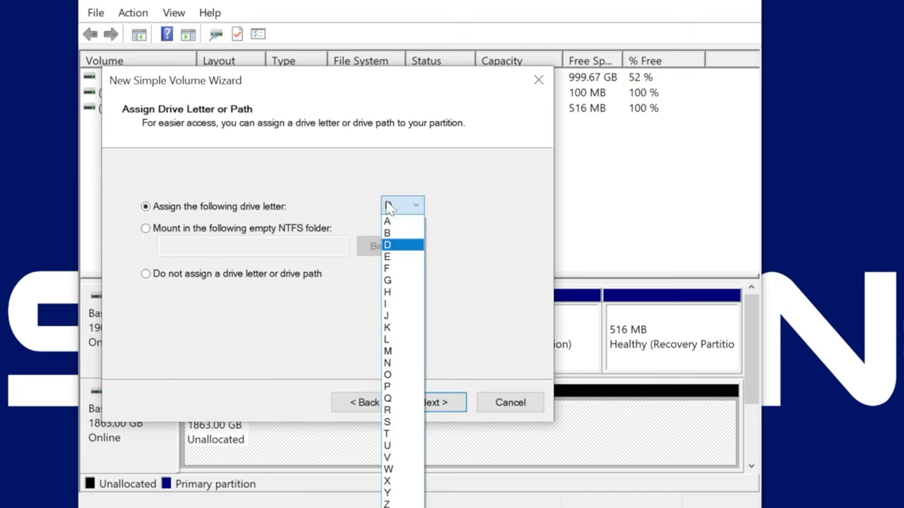
pyautogui.click(397, 247)
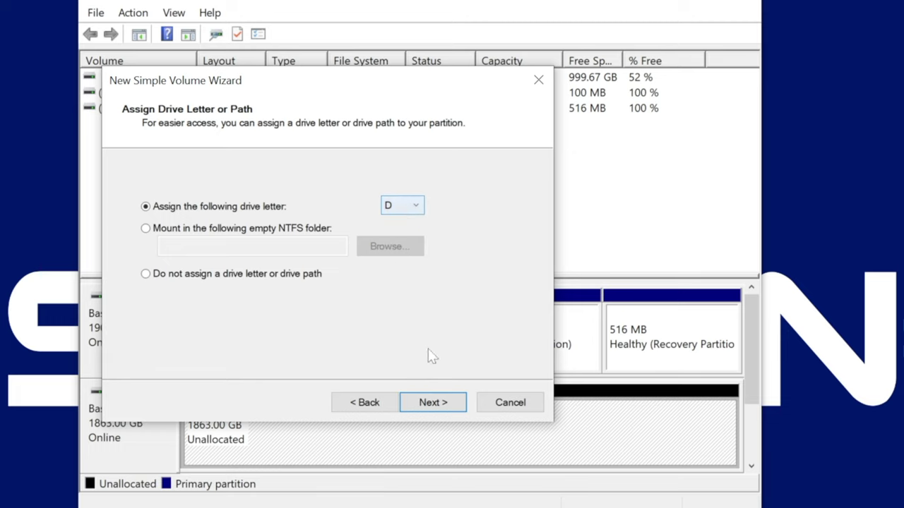
pyautogui.click(437, 402)
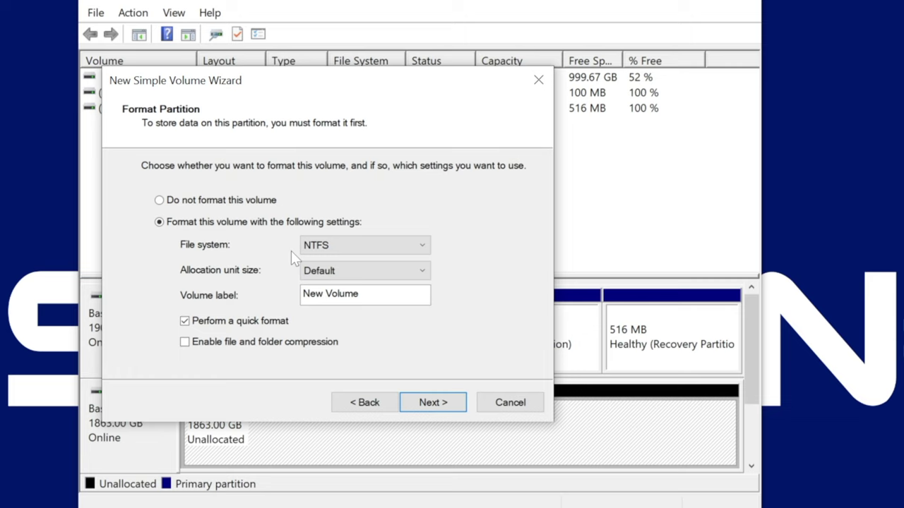
# Step: Try exFAT as the new volume's file system, and return the setting to NTFS
pyautogui.click(388, 248)
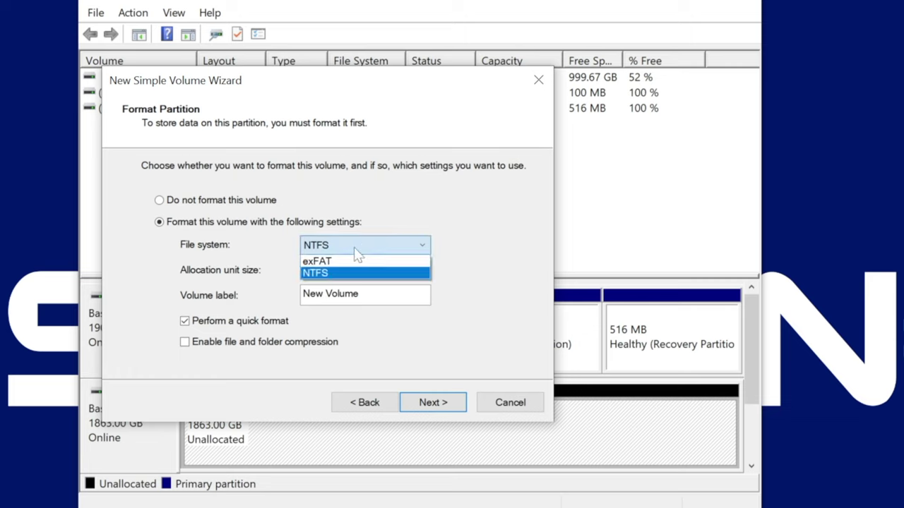
pyautogui.click(424, 245)
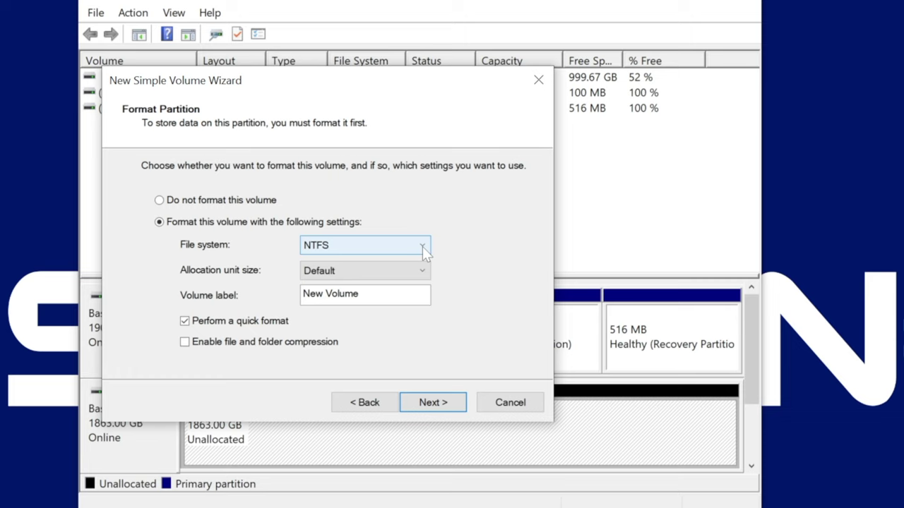
pyautogui.click(422, 246)
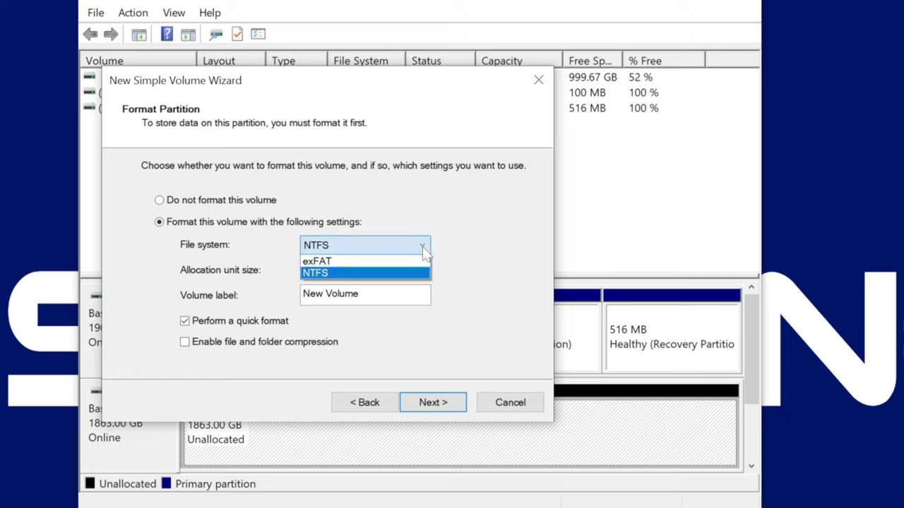
pyautogui.click(344, 264)
pyautogui.click(349, 251)
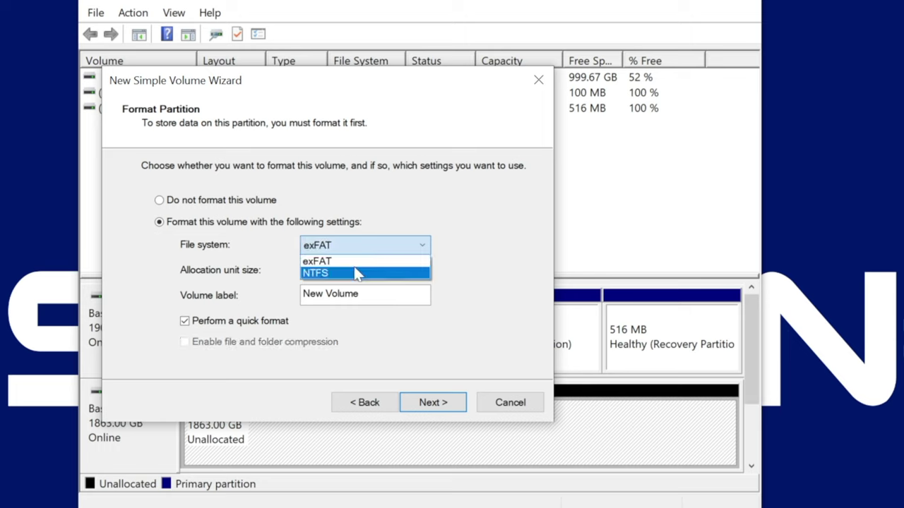
pyautogui.click(358, 274)
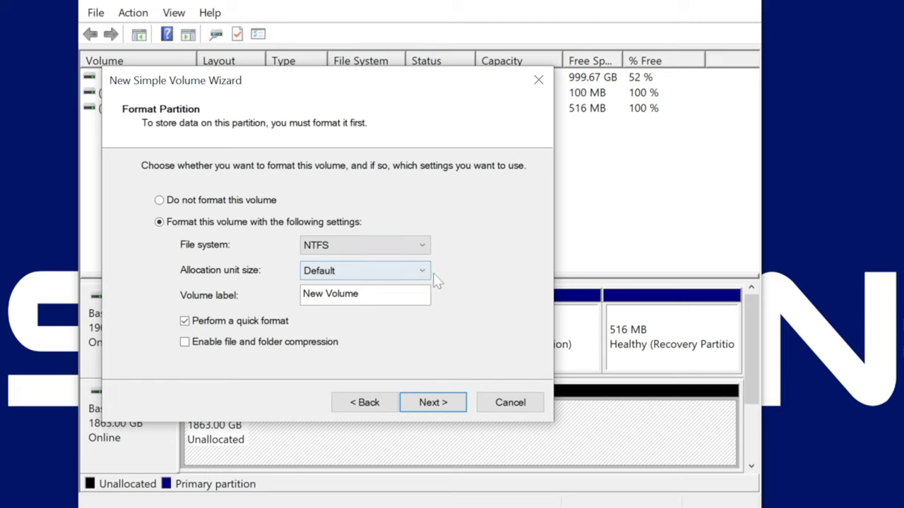
# Step: Keep the default allocation unit size and the label New Volume, and finish creating the quick-formatted NTFS volume
pyautogui.click(359, 276)
pyautogui.click(346, 286)
pyautogui.click(346, 293)
pyautogui.doubleClick(343, 294)
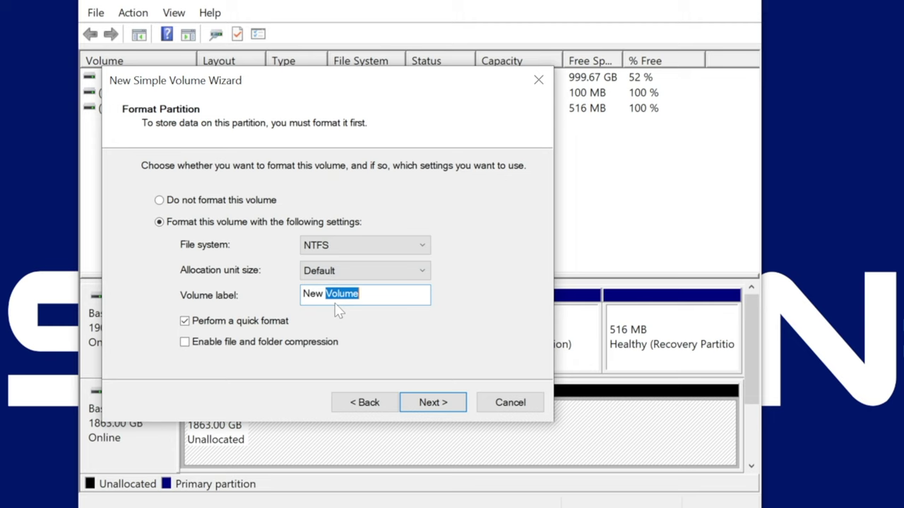
pyautogui.press('End')
pyautogui.hotkey('ctrl', 'shift', 'Left')
pyautogui.hotkey('ctrl', 'shift', 'Left')
pyautogui.press('End')
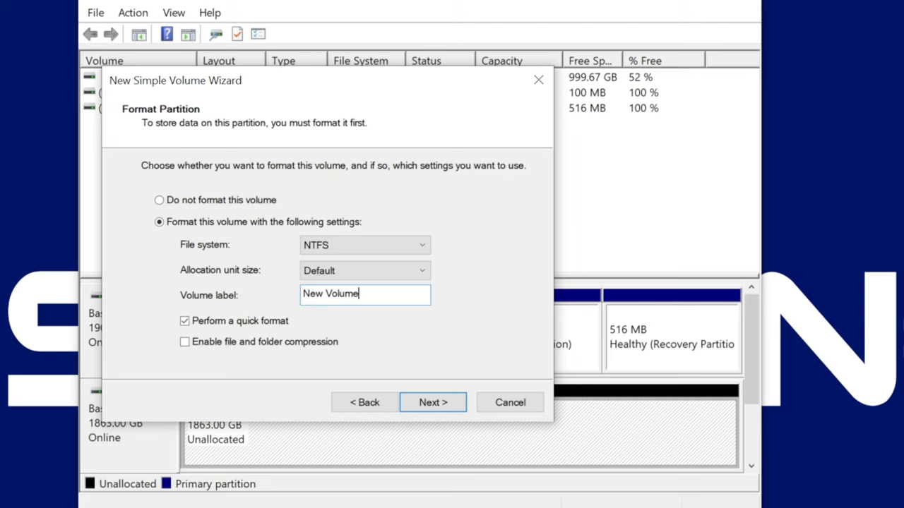
pyautogui.click(432, 402)
pyautogui.click(433, 401)
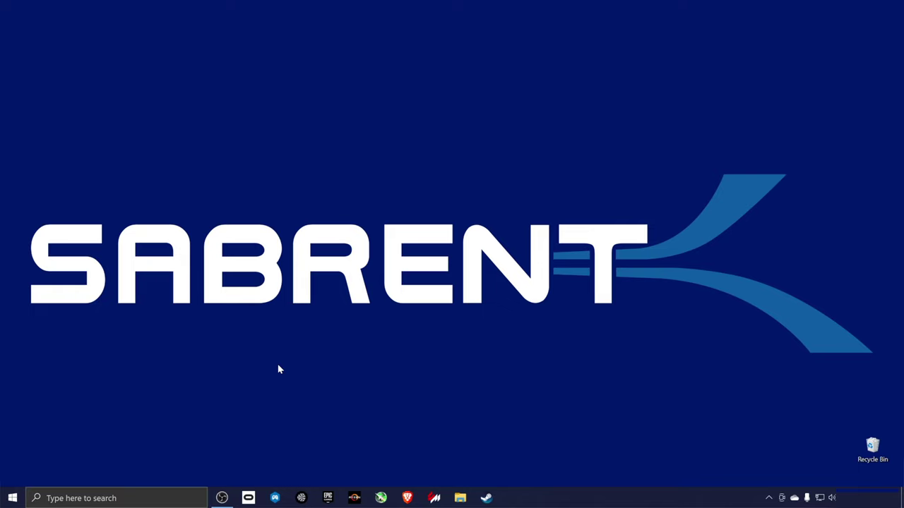
# Step: Search for cmd, open Command Prompt as administrator and start diskpart
pyautogui.click(139, 498)
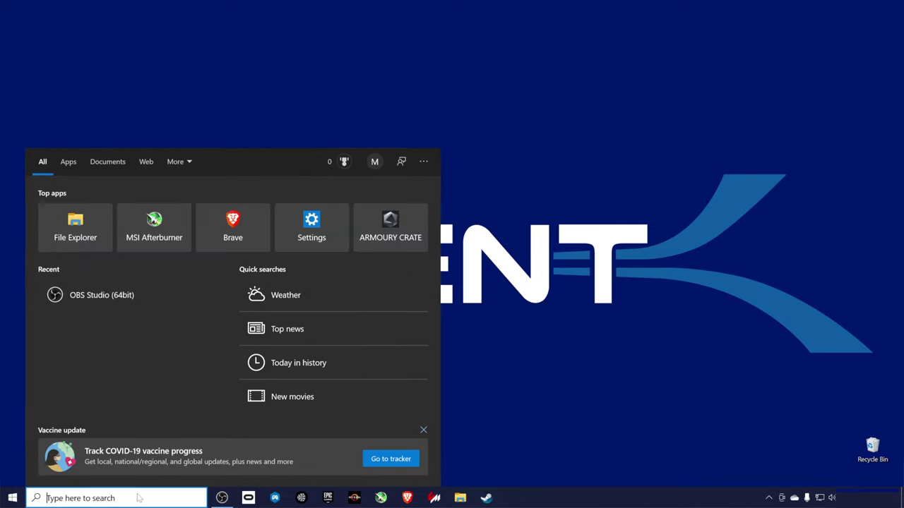
pyautogui.write('cmd')
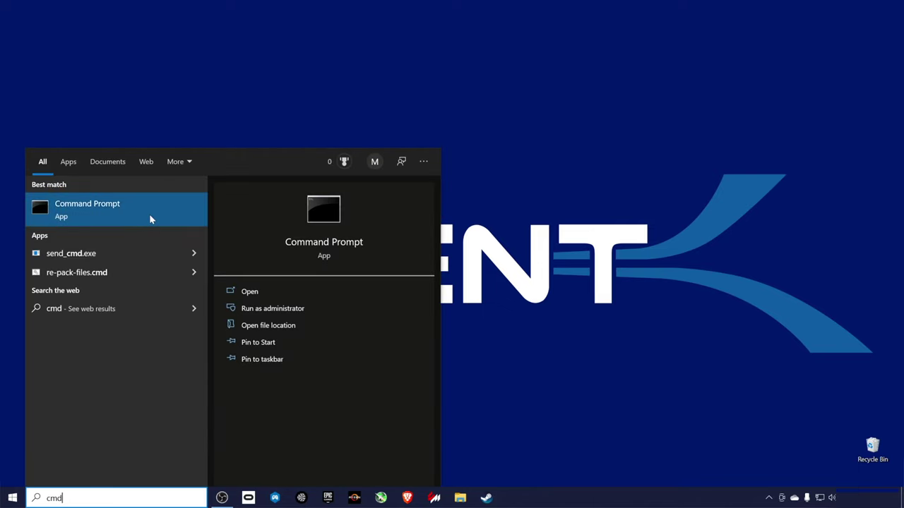
pyautogui.rightClick(150, 212)
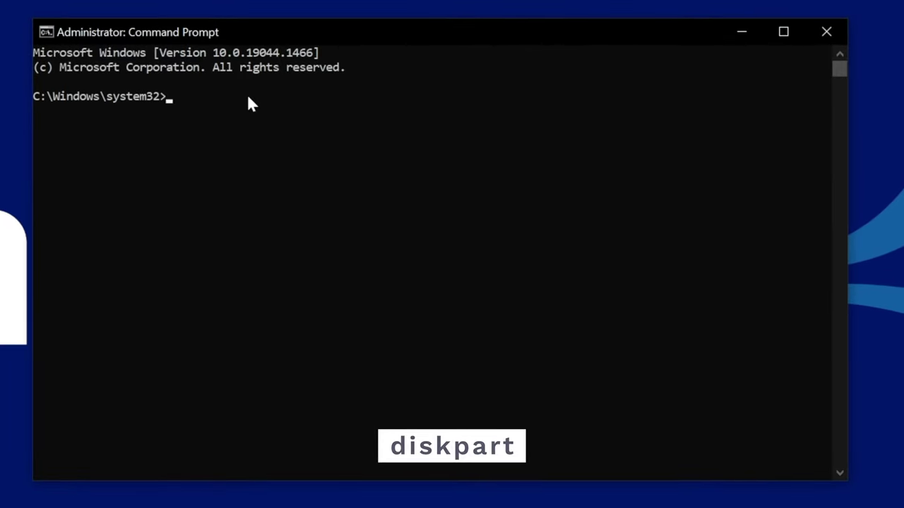
pyautogui.write('diskpart')
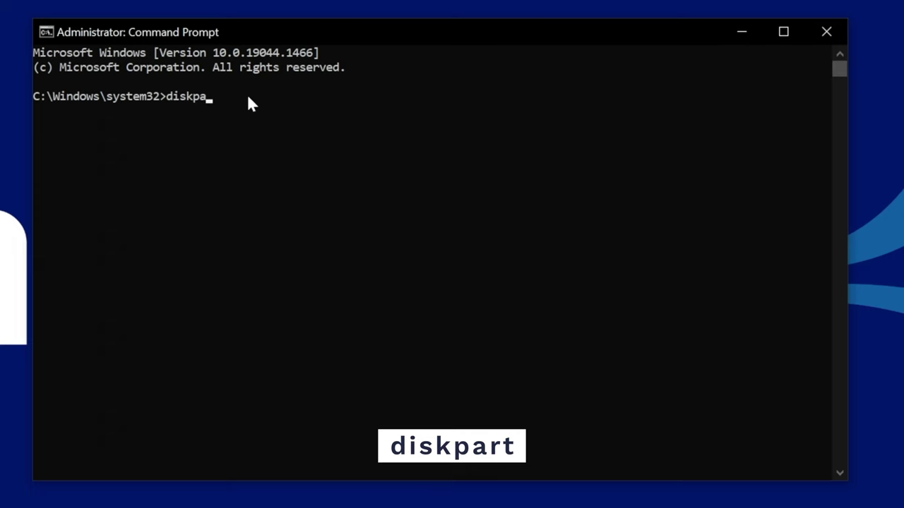
pyautogui.press('Return')
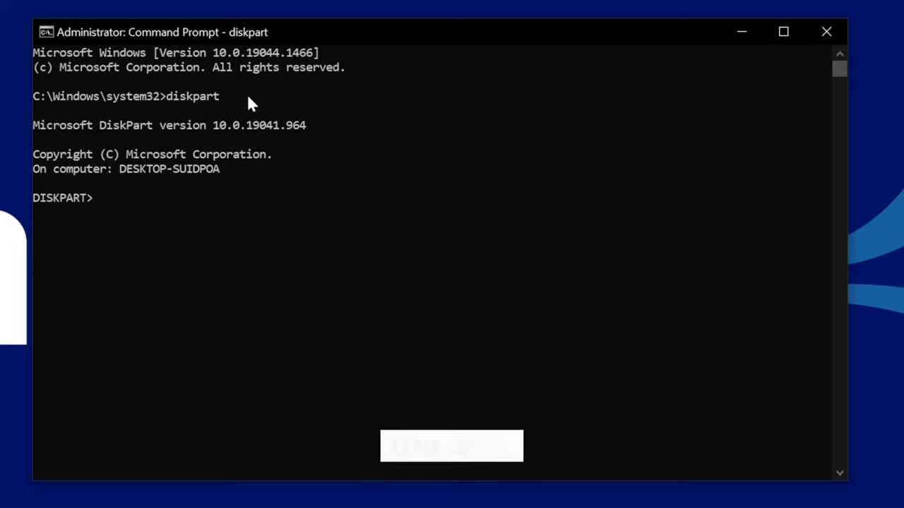
# Step: List the disks in DiskPart and select disk 1
pyautogui.write('list disk')
pyautogui.press('Return')
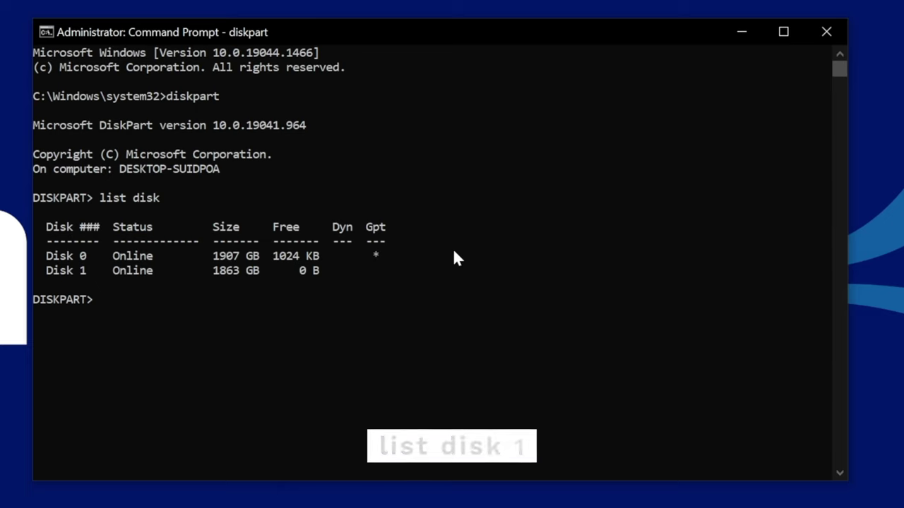
pyautogui.write('select di')
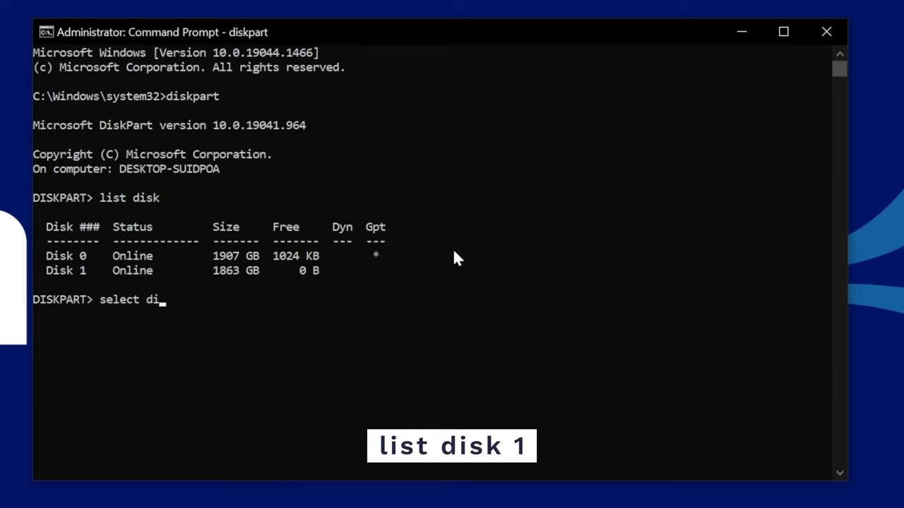
pyautogui.write('sk 1')
pyautogui.press('Return')
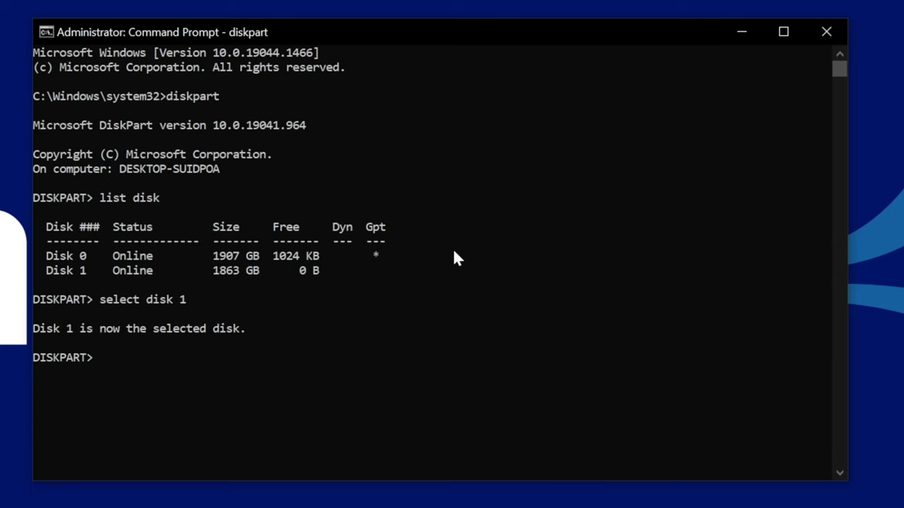
# Step: Clean the selected disk and create a primary partition on it
pyautogui.write('clean')
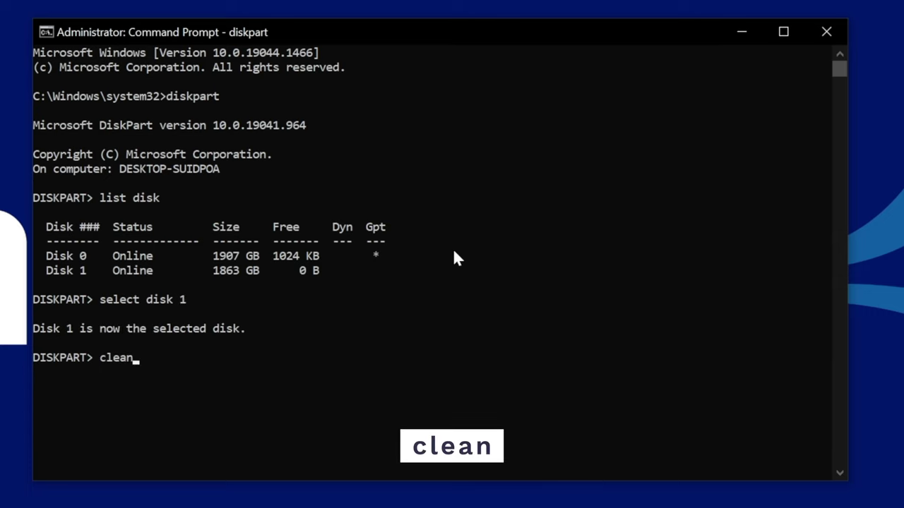
pyautogui.press('Return')
pyautogui.write('create')
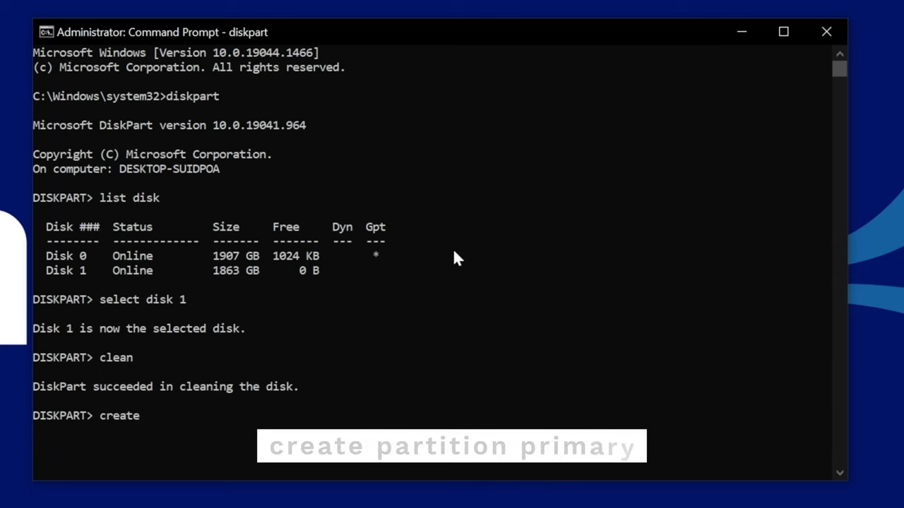
pyautogui.write(' partition primary')
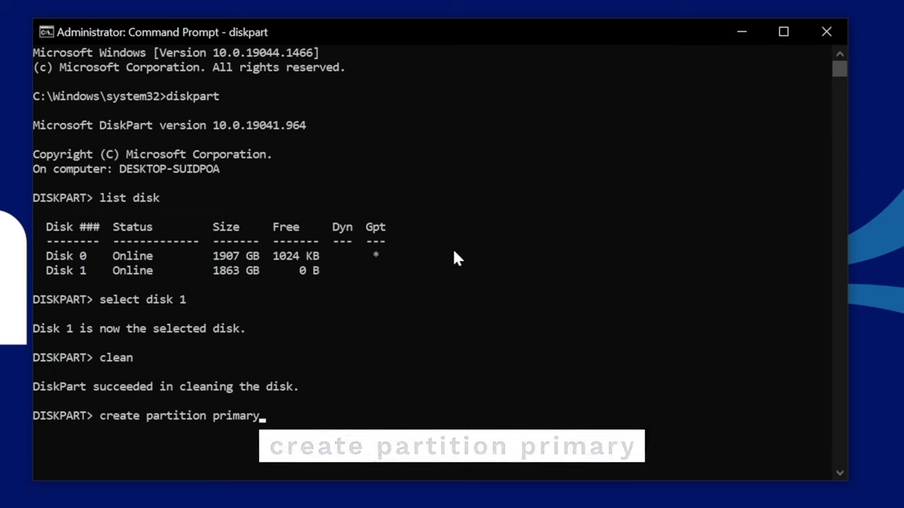
pyautogui.press('Return')
# Step: Quick-format the new primary partition with the command format fs=ntfs quick
pyautogui.write('format fs=')
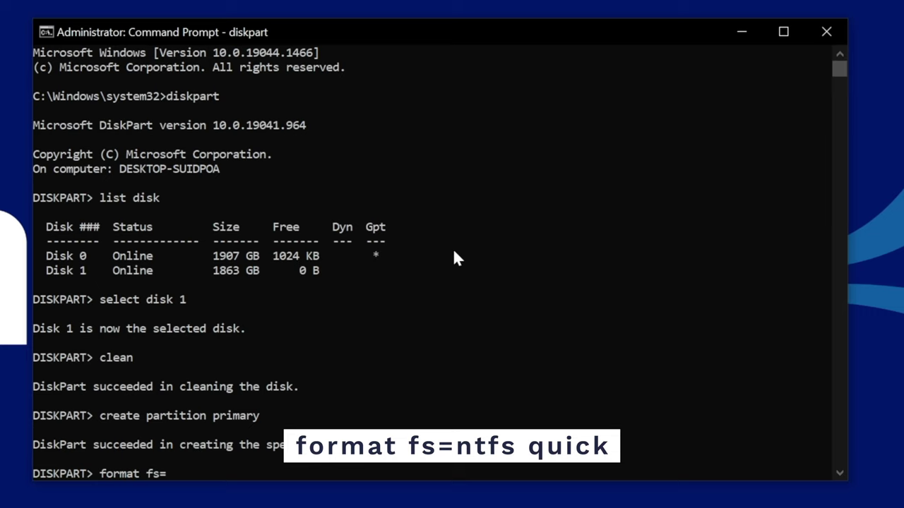
pyautogui.write('ntfs quick')
pyautogui.press('Return')
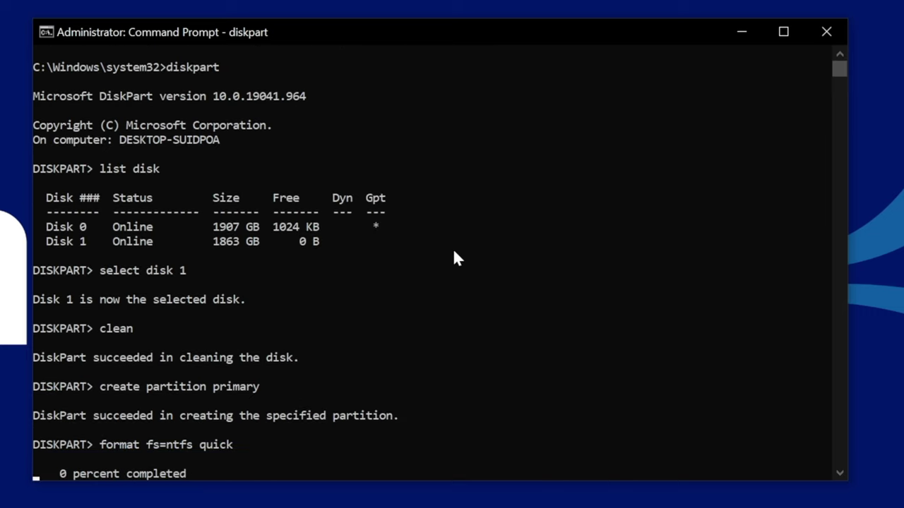